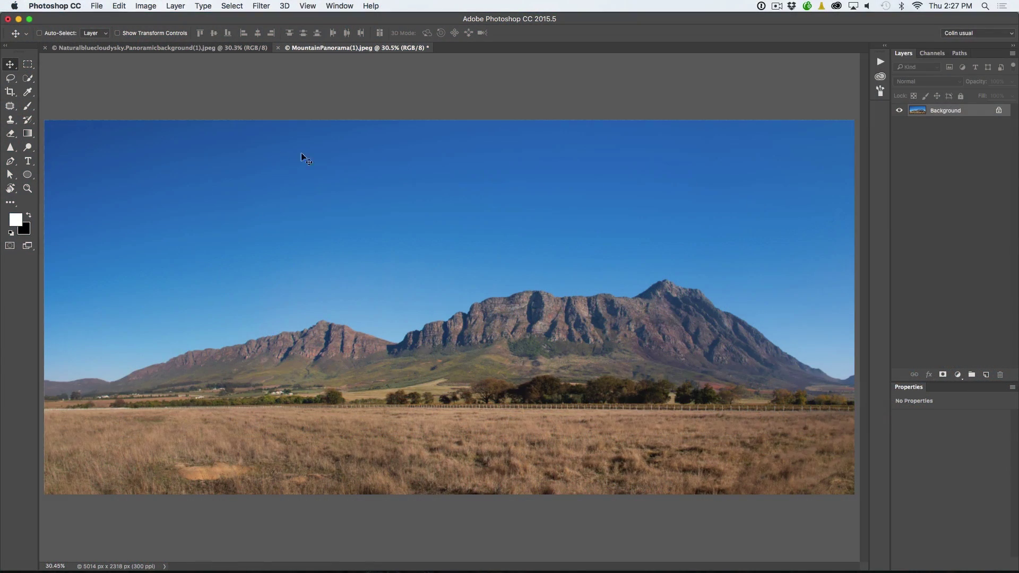
# Step: Select the whole blue sky above the mountains with the Quick Selection tool
pyautogui.click(29, 81)
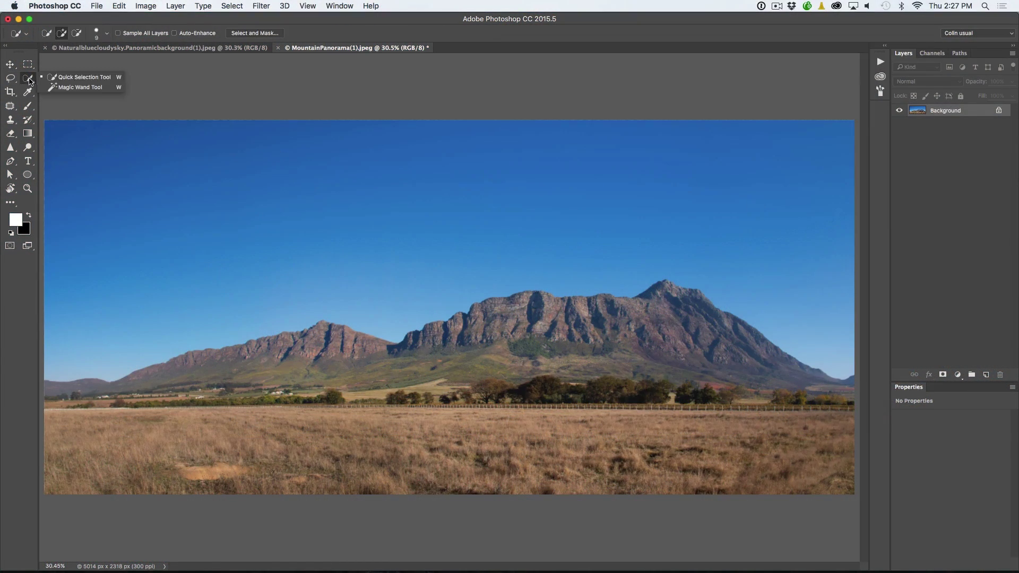
pyautogui.click(63, 80)
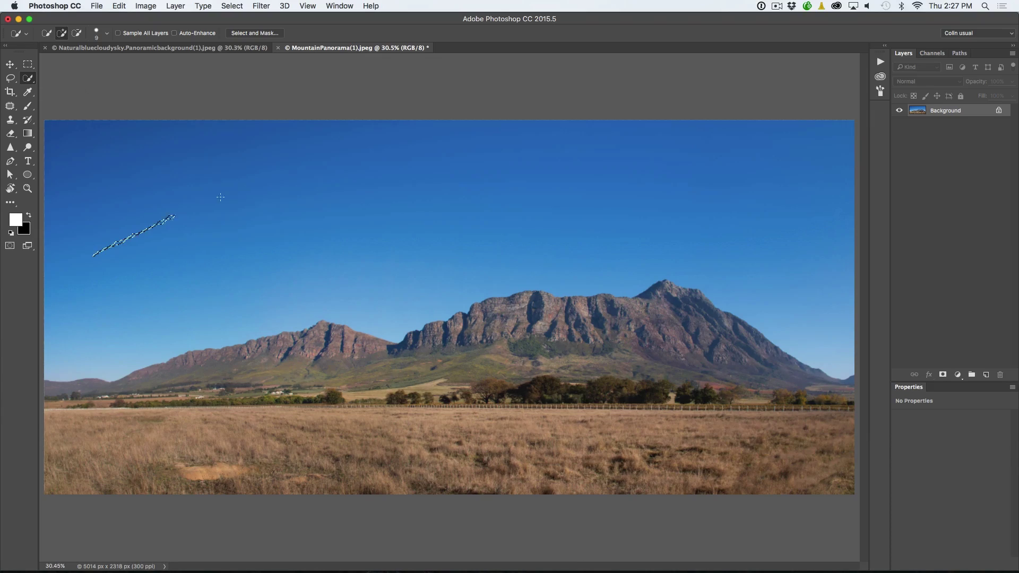
pyautogui.moveTo(519, 181); pyautogui.dragTo(585, 173)
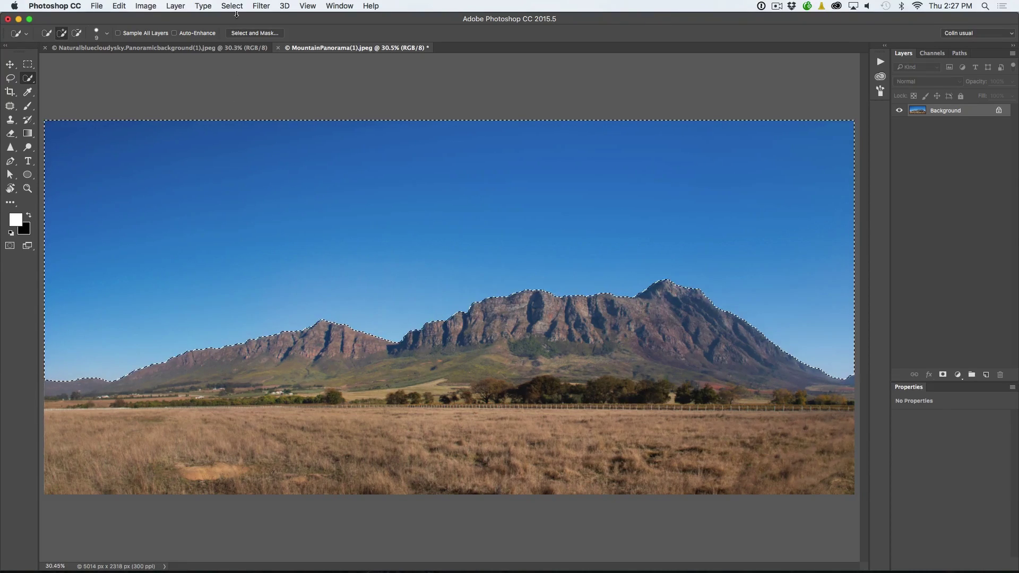
# Step: Invert the sky selection and copy the selected mountains and field to a new layer
pyautogui.click(234, 4)
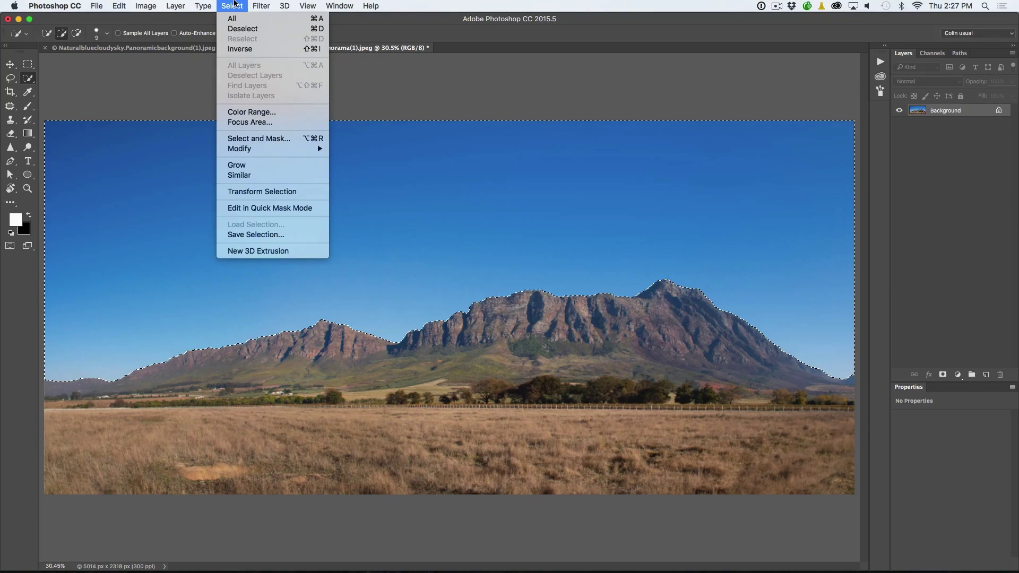
pyautogui.click(235, 48)
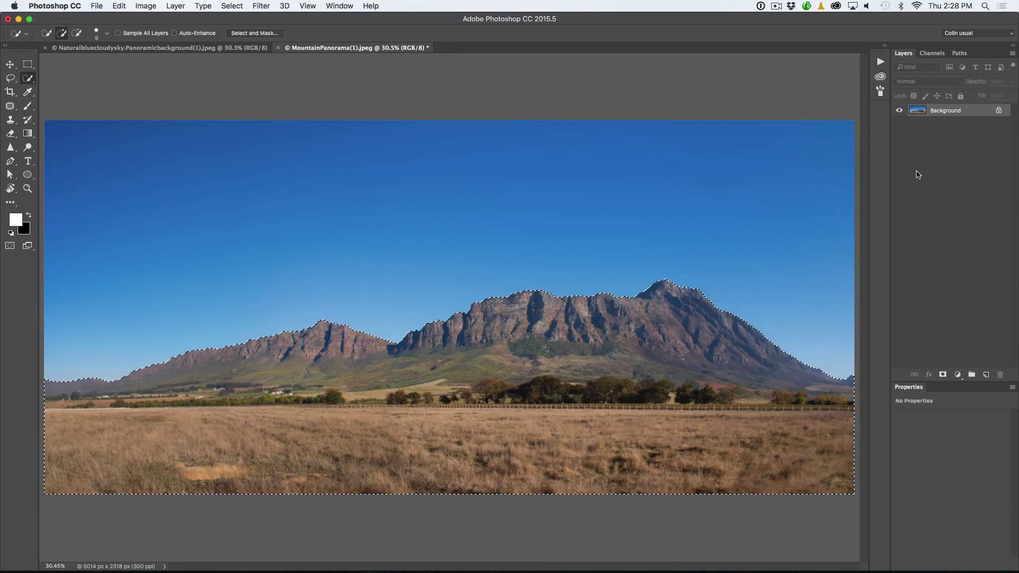
pyautogui.press('super+j')
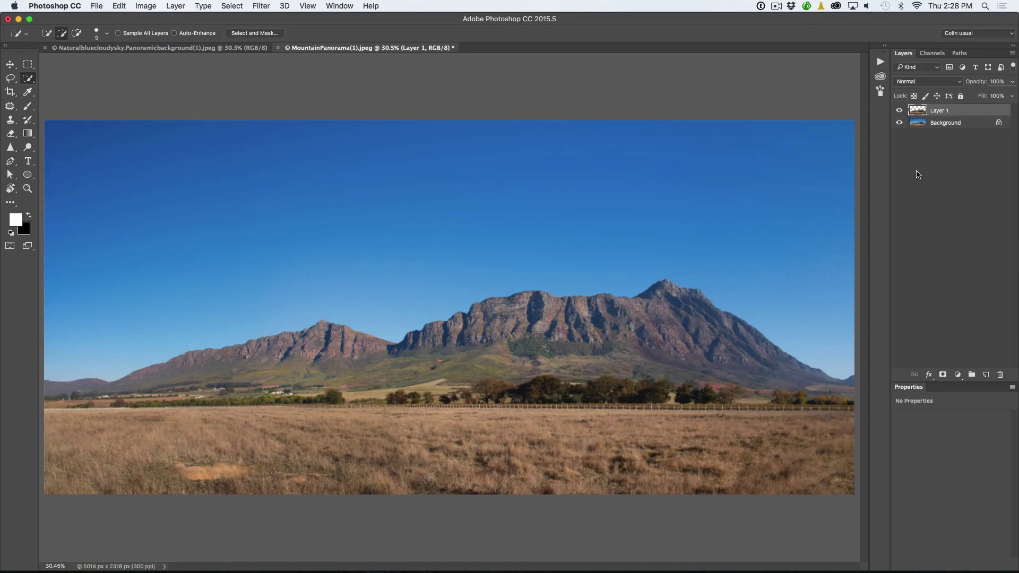
pyautogui.click(899, 123)
pyautogui.click(899, 123)
# Step: Bring the cloudy sky image into the MountainPanorama document with the Move tool and align it to the canvas's upper and side edges
pyautogui.click(9, 64)
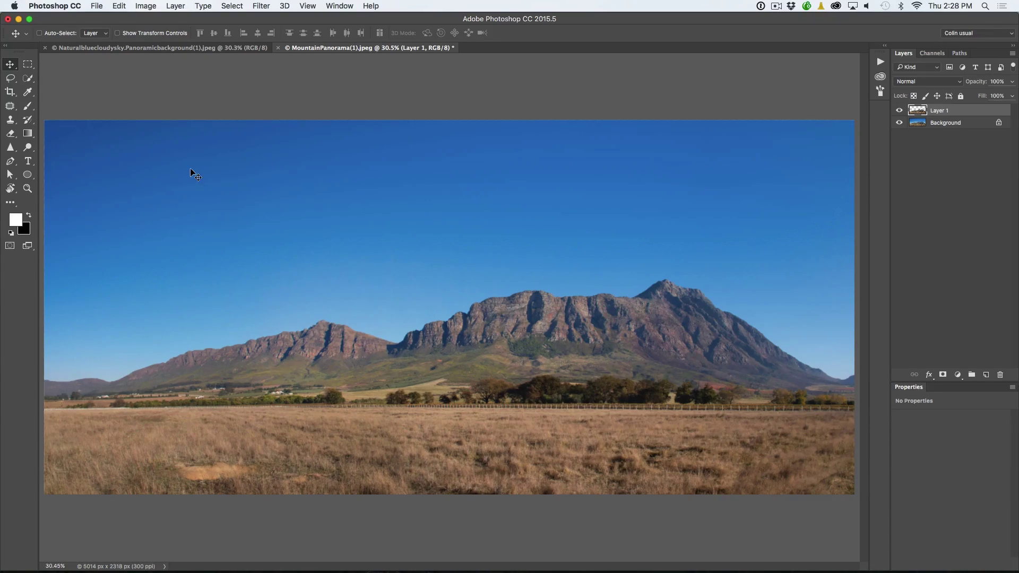
pyautogui.click(157, 48)
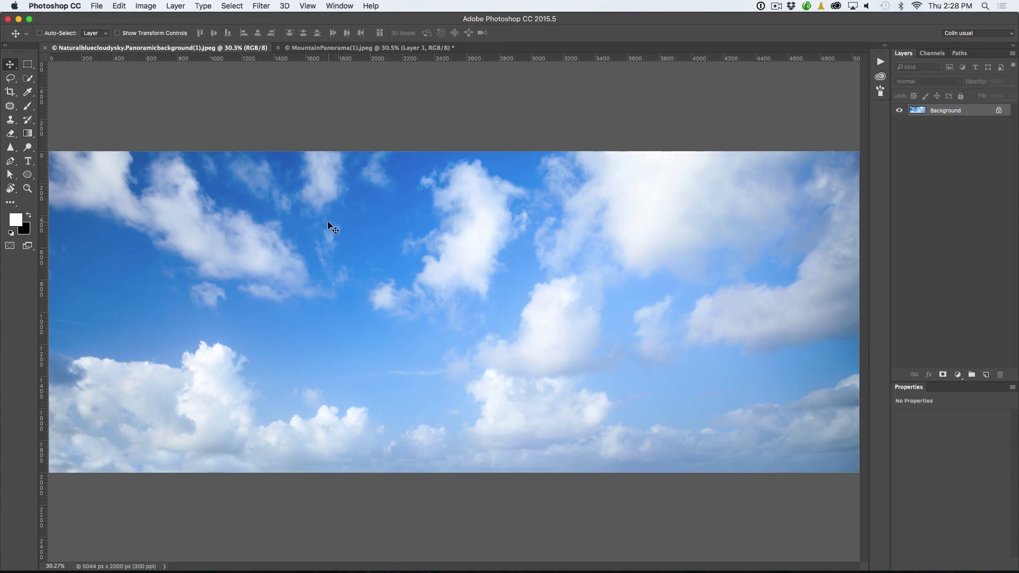
pyautogui.moveTo(329, 225); pyautogui.dragTo(352, 48)
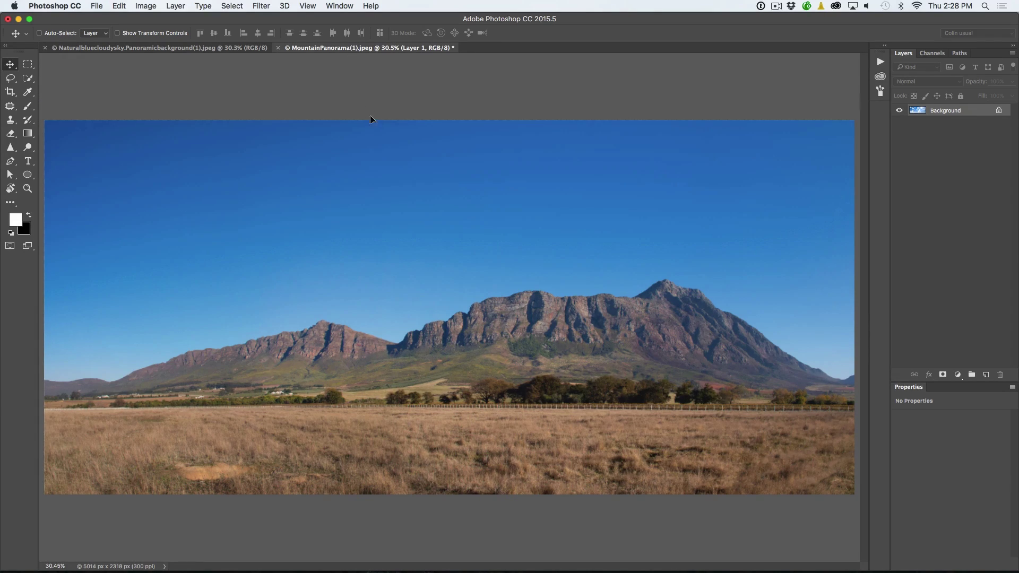
pyautogui.moveTo(430, 264); pyautogui.dragTo(431, 264)
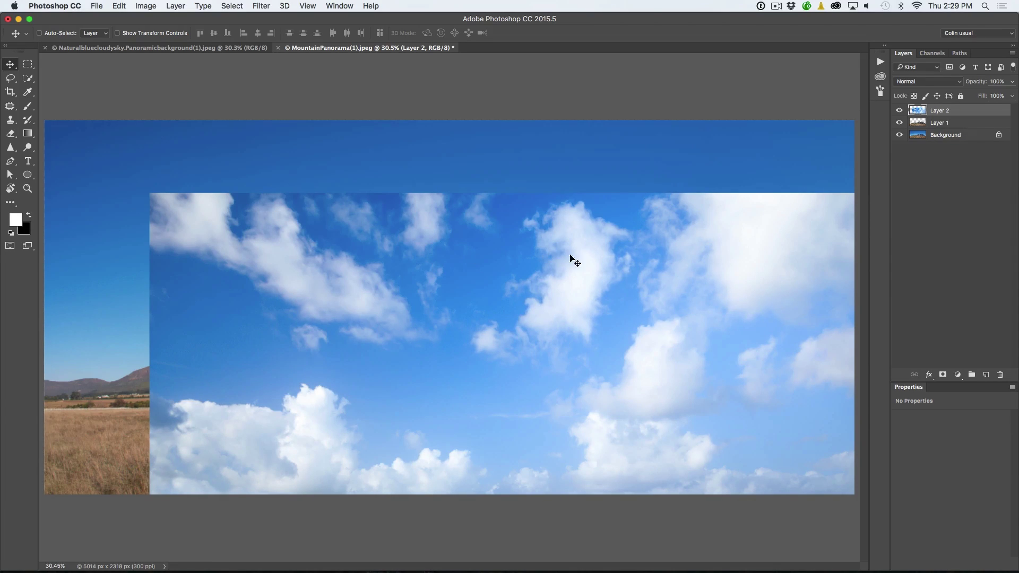
pyautogui.moveTo(669, 284); pyautogui.dragTo(564, 209)
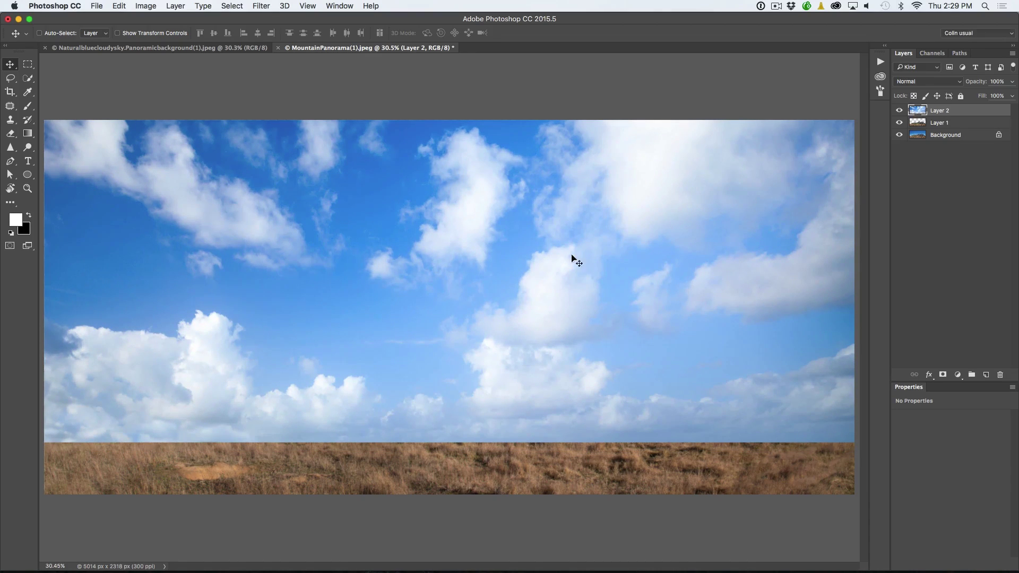
# Step: Examine the contents of the cloud, mountain cutout and Background layers by hiding and showing them in turn
pyautogui.click(900, 111)
pyautogui.click(900, 135)
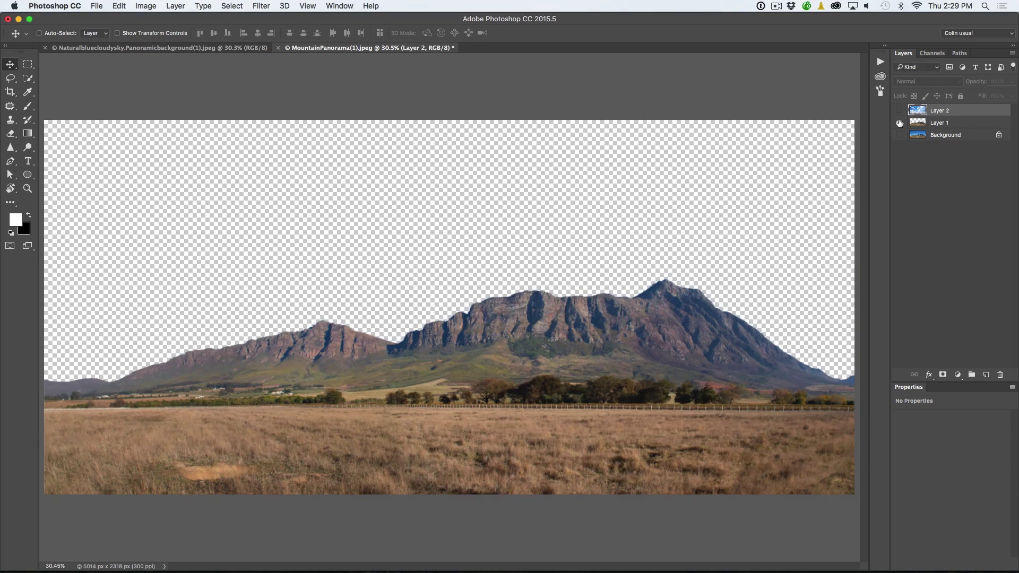
pyautogui.click(899, 122)
pyautogui.click(898, 135)
pyautogui.click(899, 136)
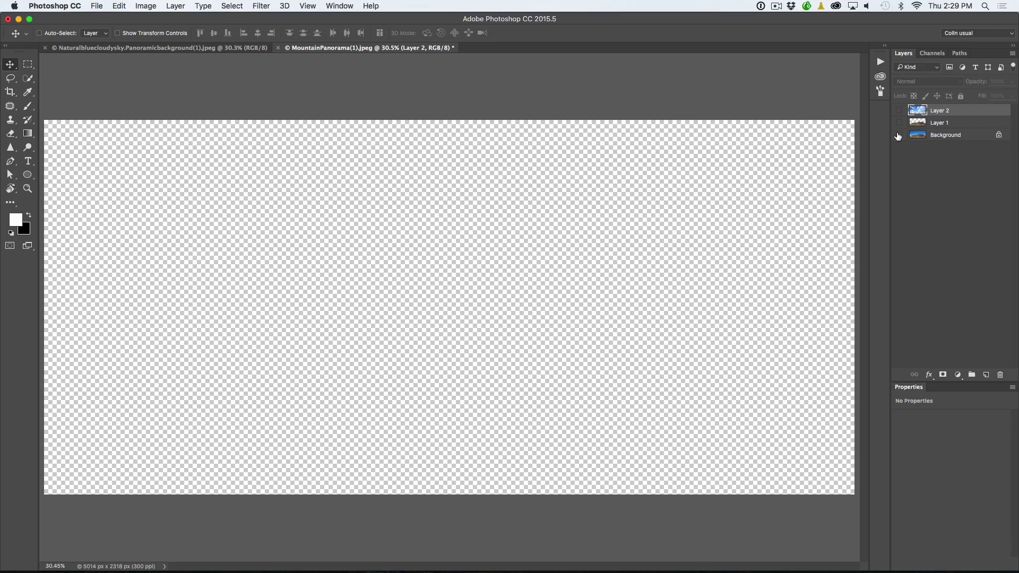
pyautogui.click(898, 136)
pyautogui.click(899, 123)
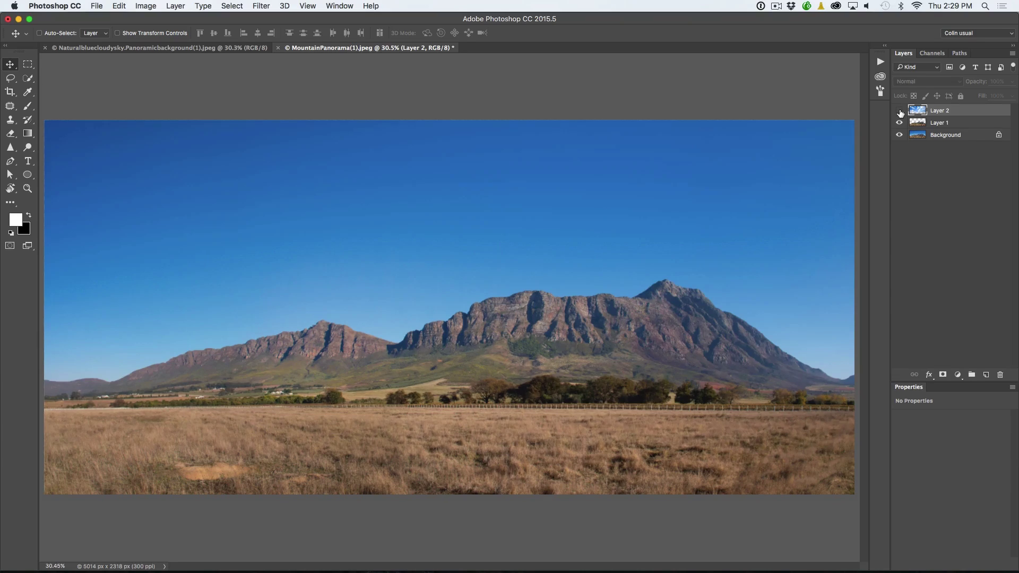
pyautogui.click(899, 111)
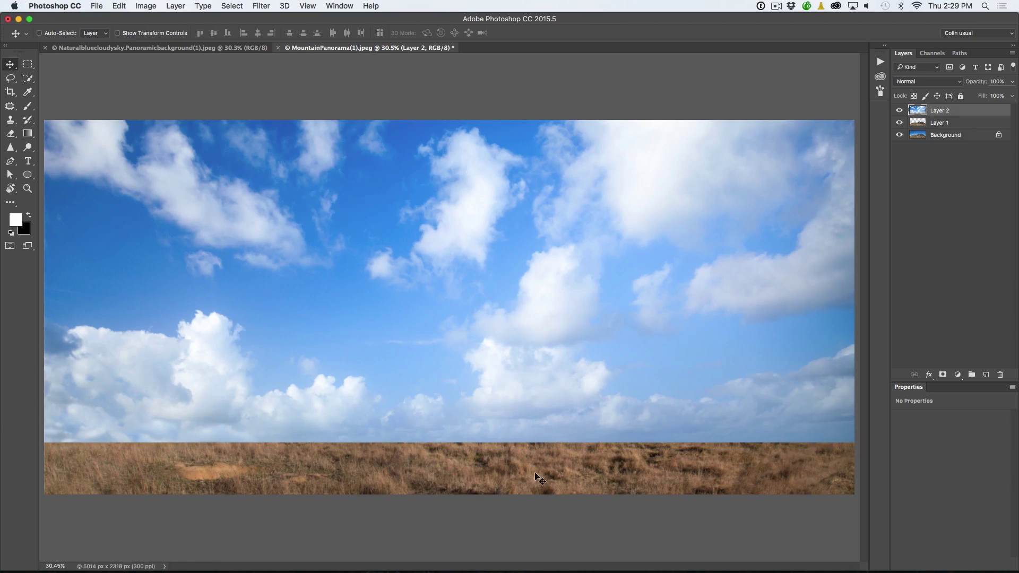
# Step: Move the cloud layer below the mountain cutout layer and check the composite with the clouds hidden and shown
pyautogui.moveTo(942, 111); pyautogui.dragTo(940, 128)
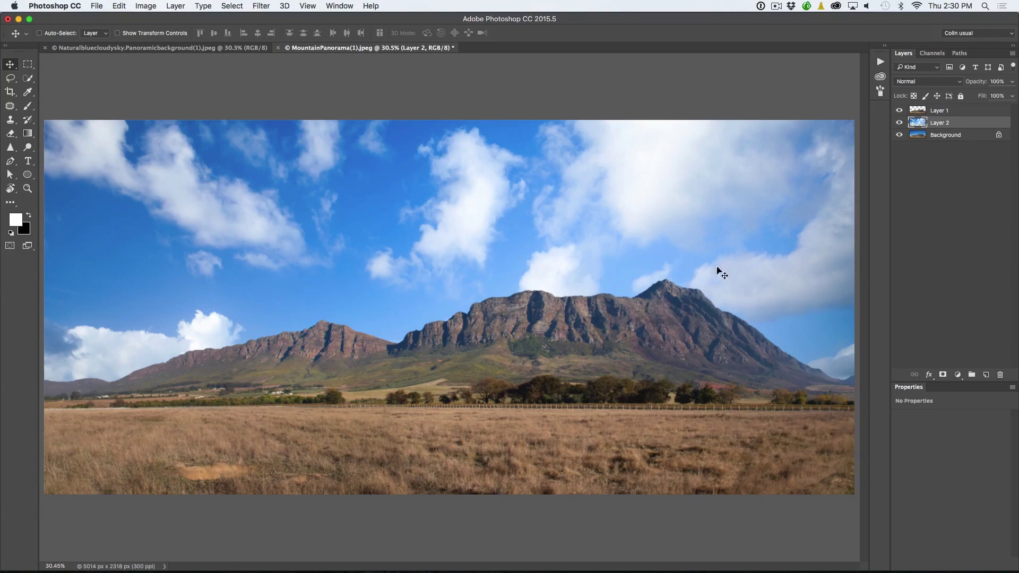
pyautogui.click(899, 123)
pyautogui.click(899, 123)
# Step: Try flipping the cloud layer horizontally with Free Transform
pyautogui.press('super+t')
pyautogui.rightClick(460, 197)
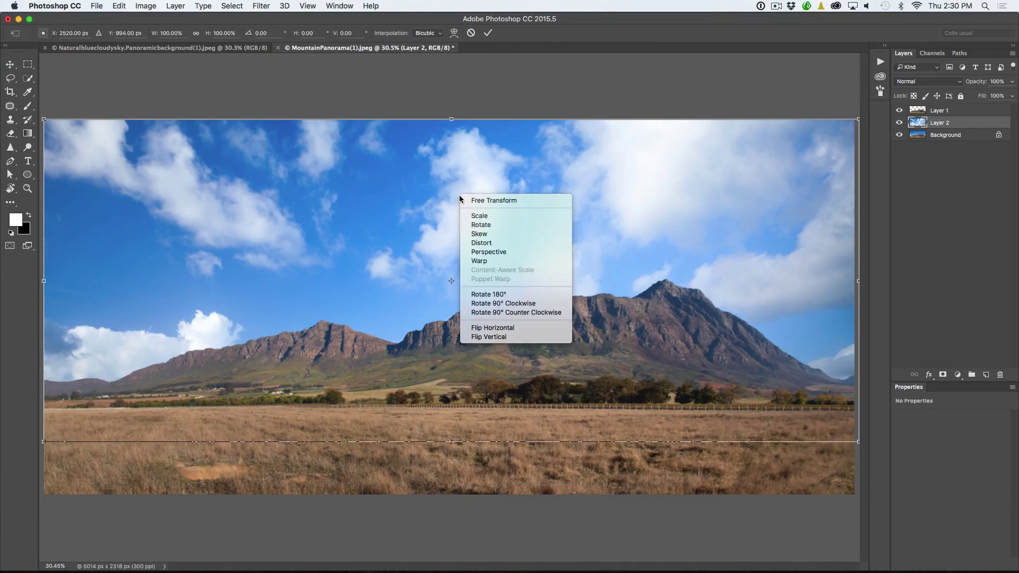
pyautogui.click(505, 328)
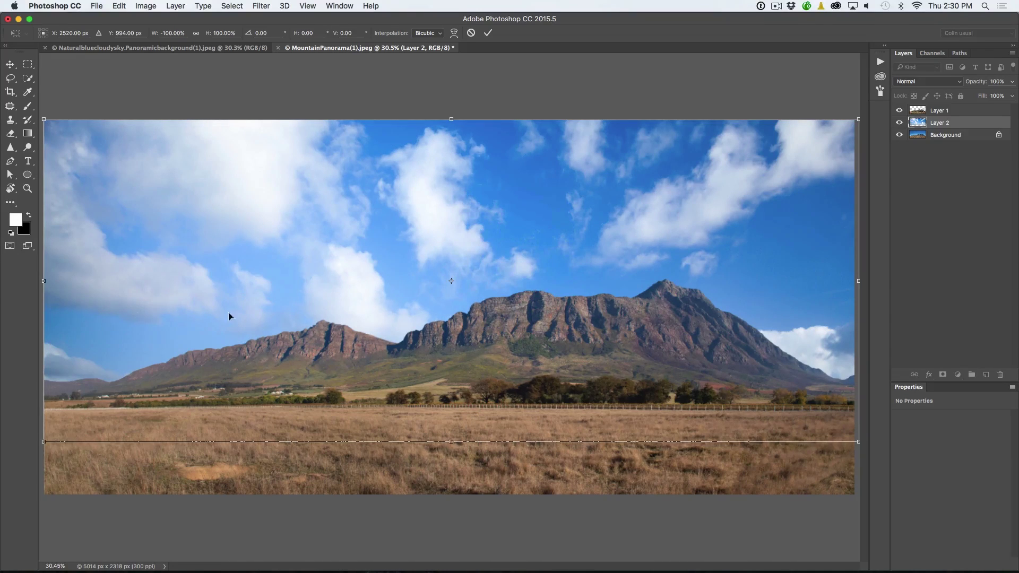
pyautogui.press('Return')
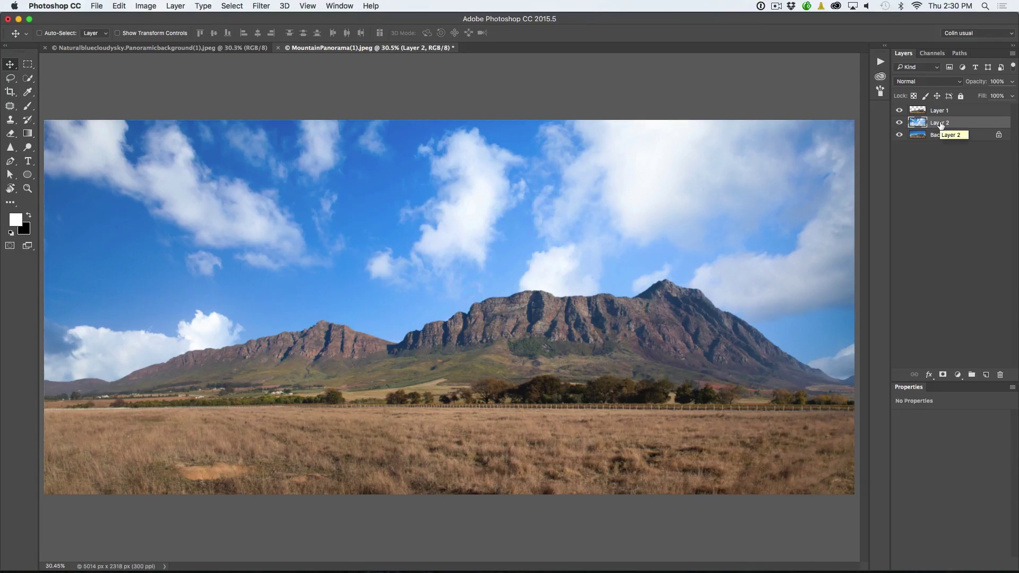
# Step: Add an empty layer directly above the cloud layer and keep white (ffffff) as the foreground color
pyautogui.click(986, 375)
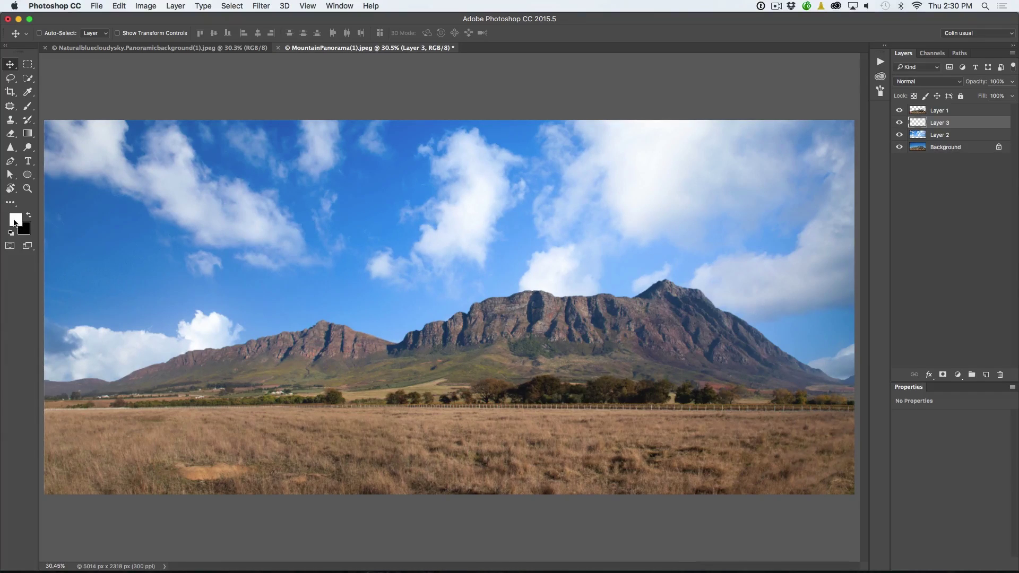
pyautogui.press('x')
pyautogui.press('x')
pyautogui.click(16, 222)
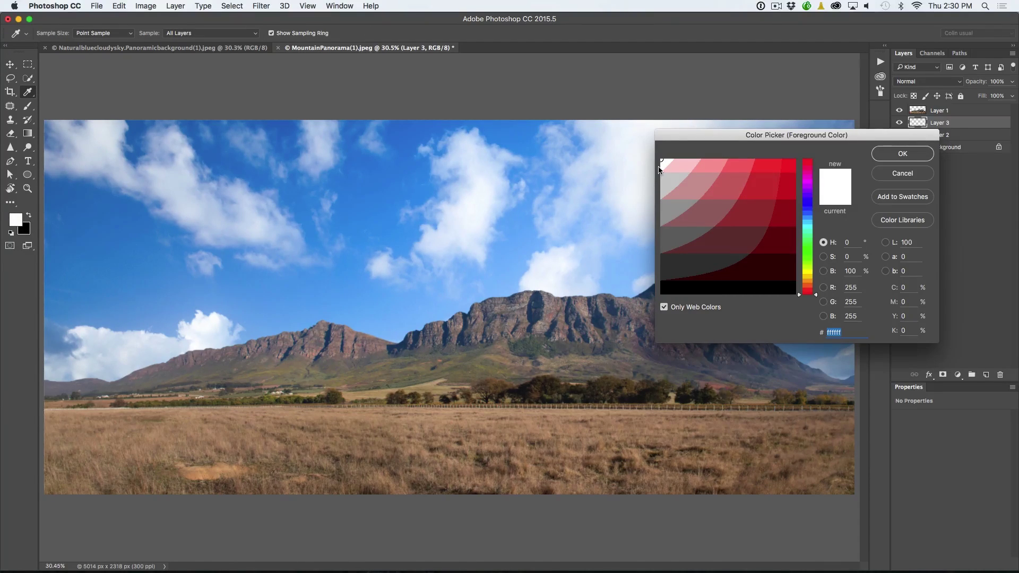
pyautogui.press('Return')
pyautogui.press('v')
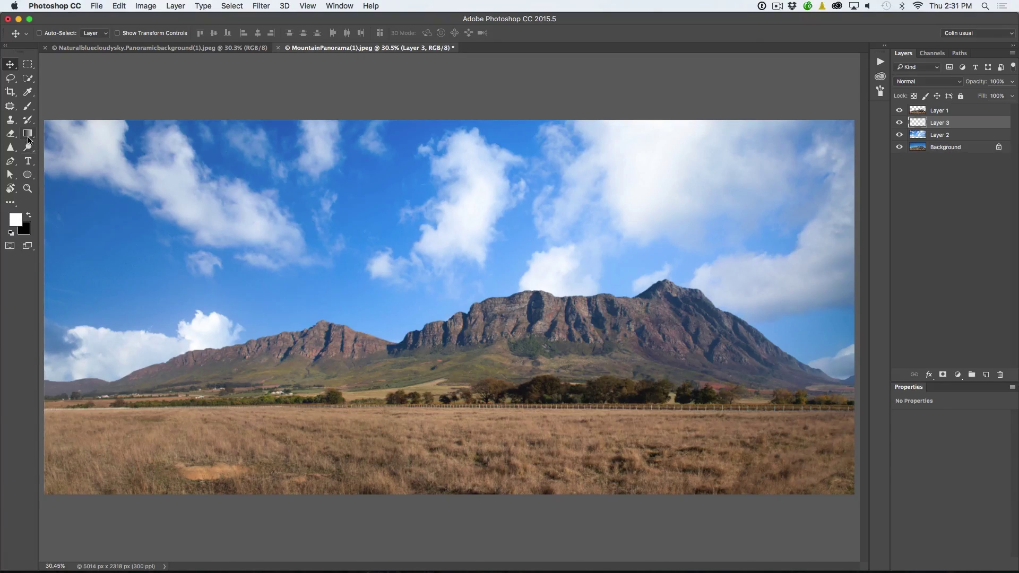
# Step: Set the Gradient tool to a linear gradient running from the white foreground color to transparent
pyautogui.click(28, 136)
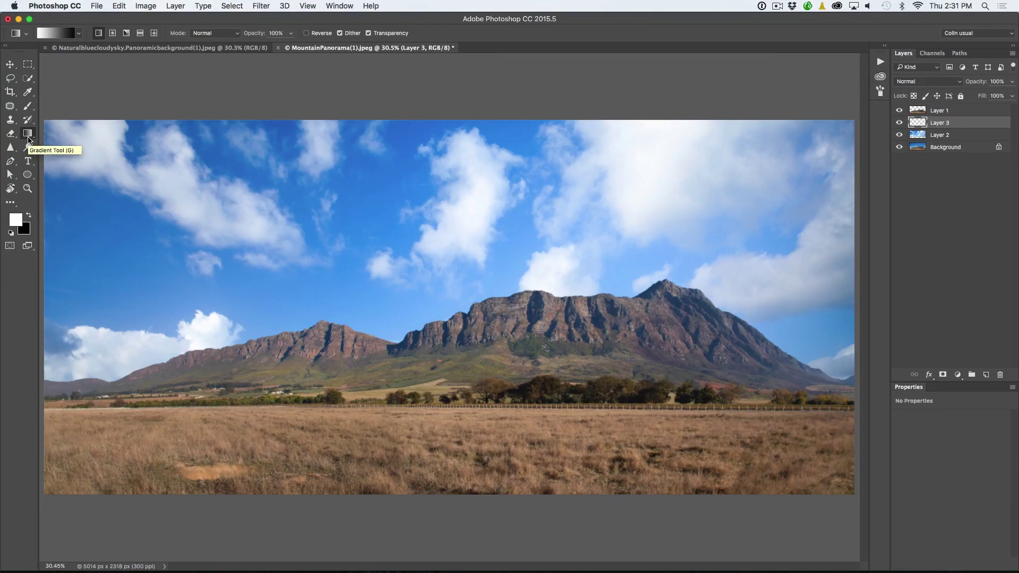
pyautogui.click(78, 34)
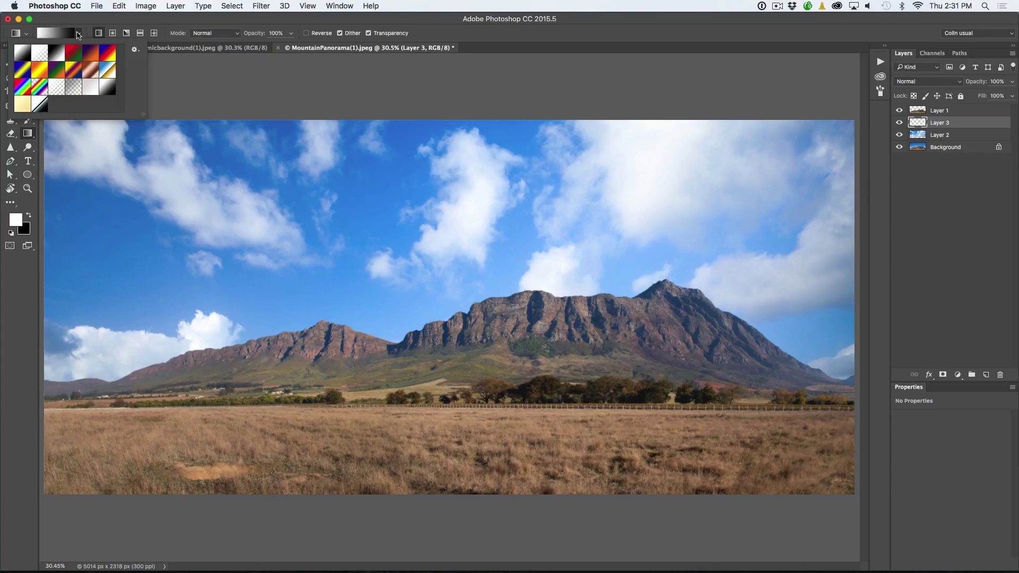
pyautogui.click(43, 51)
pyautogui.click(98, 36)
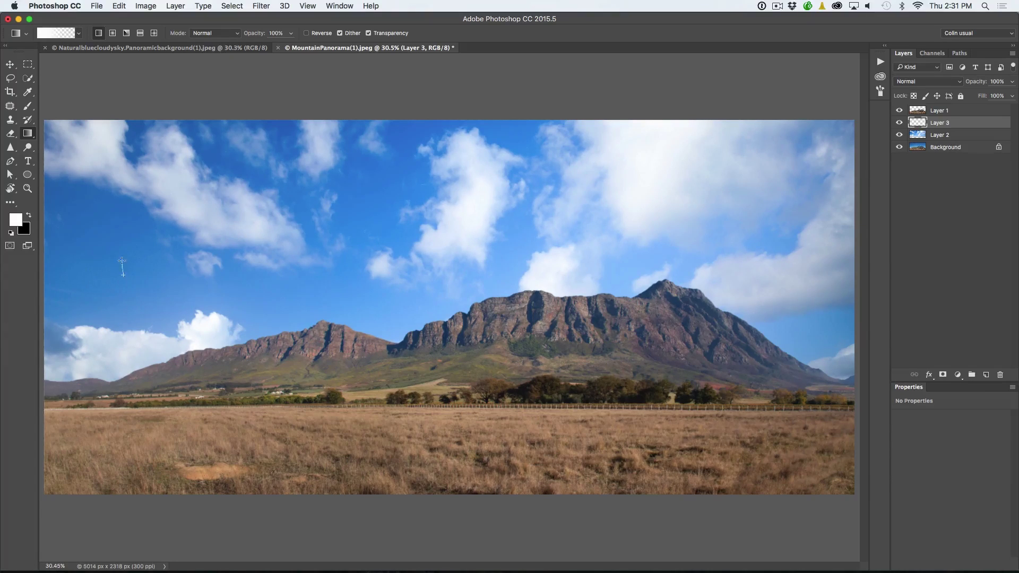
# Step: Try vertical white gradients of different lengths over the sky on the new layer, undoing each one
pyautogui.moveTo(121, 260); pyautogui.dragTo(122, 221)
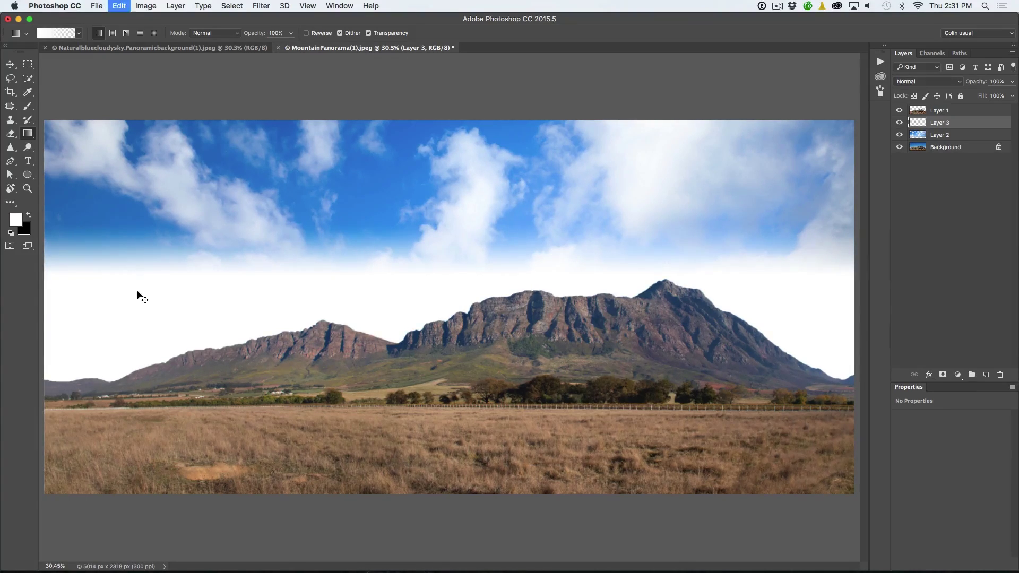
pyautogui.press('super+z')
pyautogui.moveTo(136, 353); pyautogui.dragTo(139, 176)
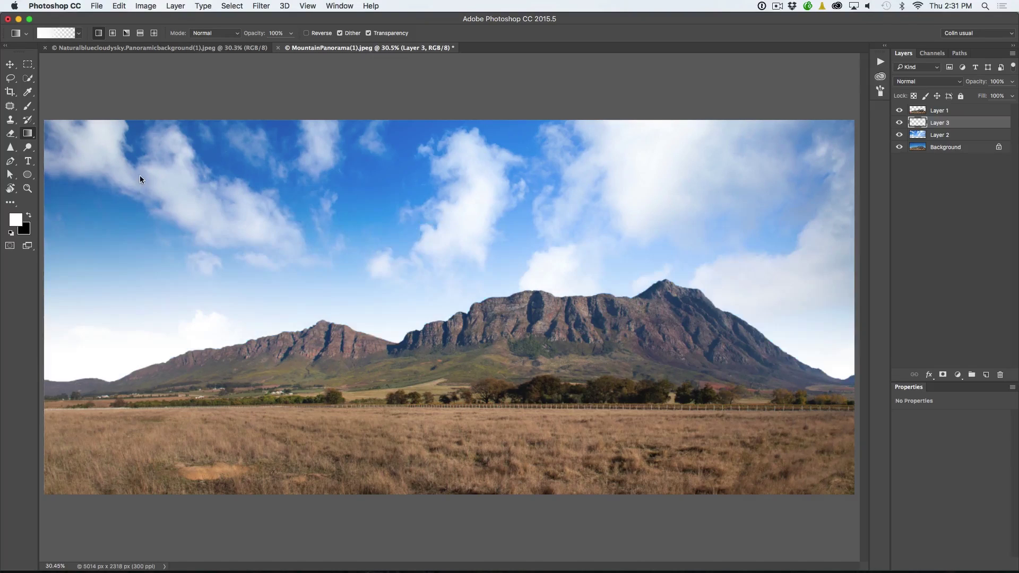
pyautogui.press('super+z')
pyautogui.moveTo(116, 320); pyautogui.dragTo(115, 308)
pyautogui.press('super+z')
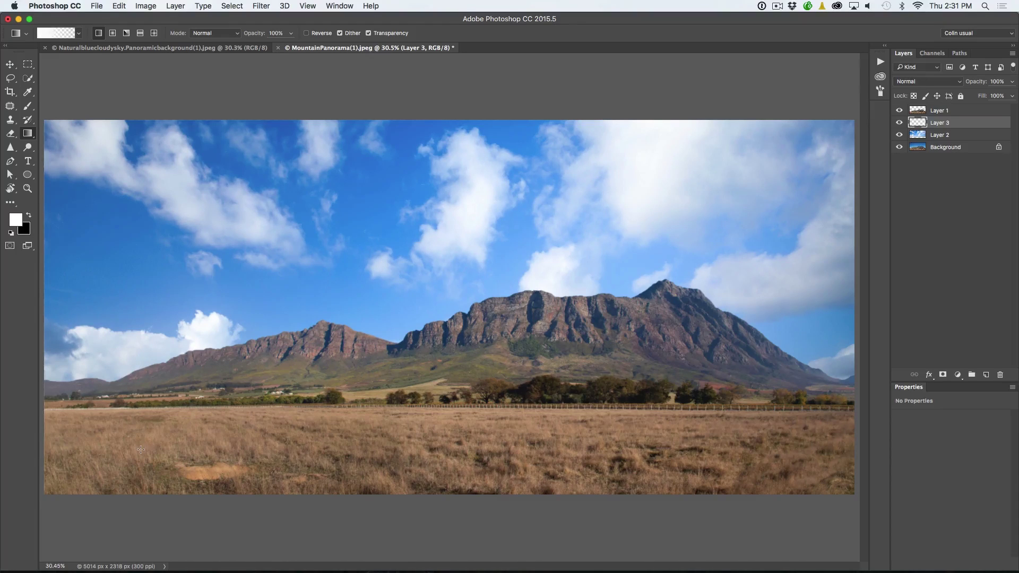
# Step: Draw a vertical white-to-transparent haze gradient from the field up into the middle of the sky and fine-tune its position with the Move tool
pyautogui.moveTo(141, 450); pyautogui.dragTo(147, 368)
pyautogui.moveTo(151, 279); pyautogui.dragTo(151, 248)
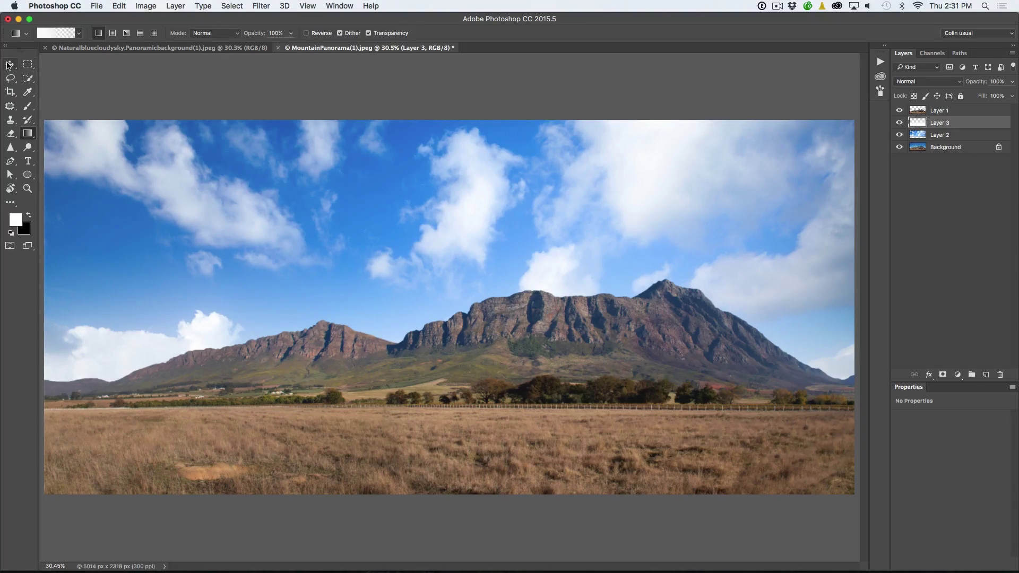
pyautogui.click(10, 64)
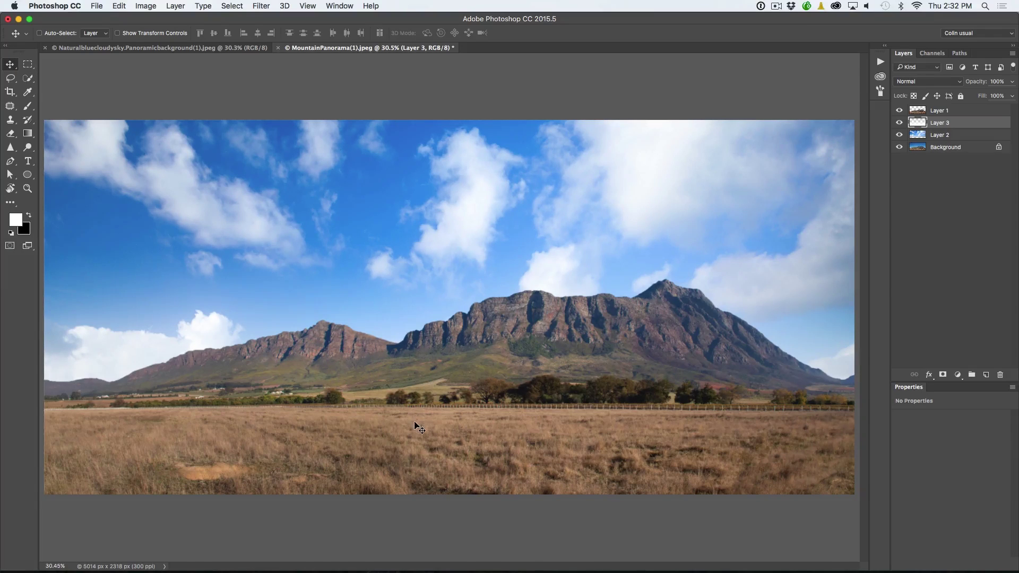
pyautogui.moveTo(415, 423)
pyautogui.mouseDown()
pyautogui.moveTo(412, 277)
pyautogui.moveTo(423, 489)
pyautogui.moveTo(422, 408)
pyautogui.moveTo(425, 449)
pyautogui.moveTo(428, 420)
pyautogui.mouseUp()
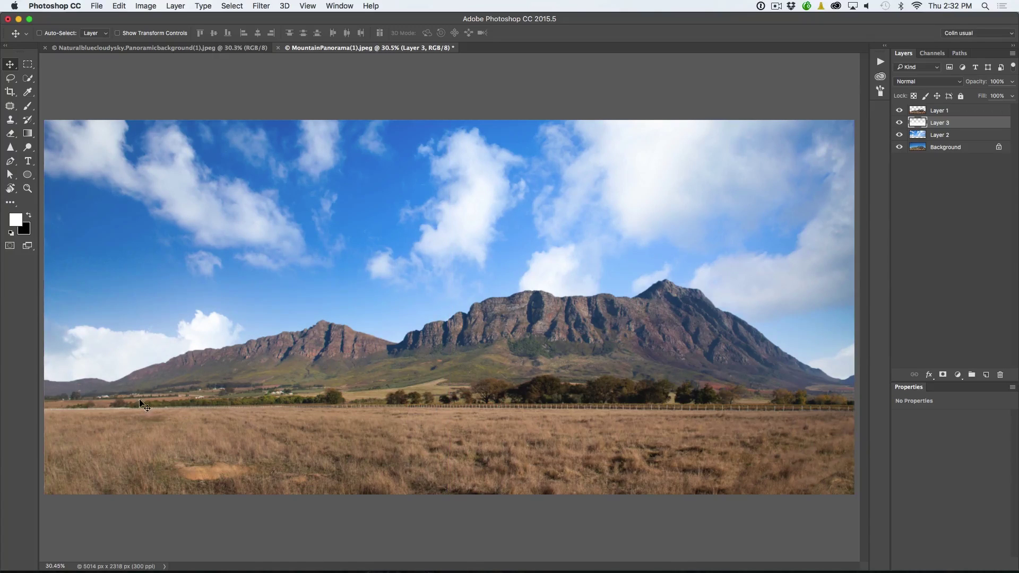